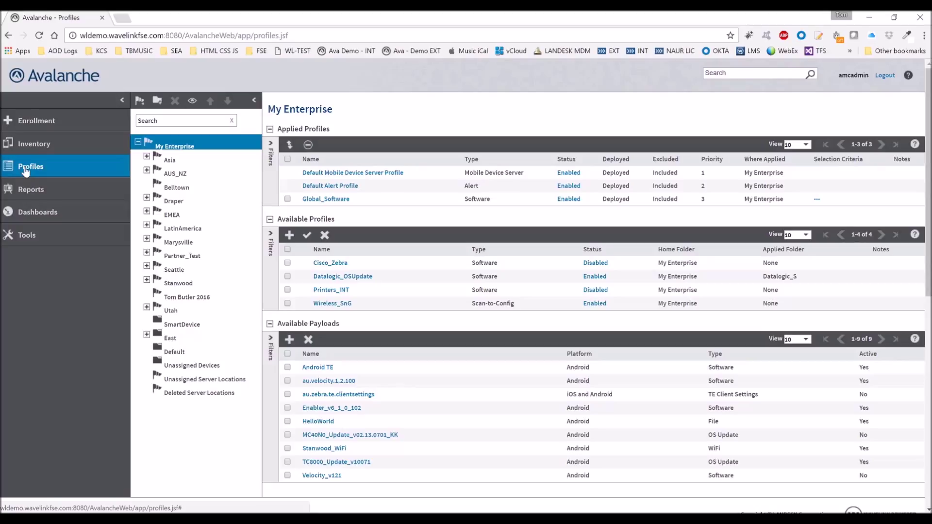
Step: Create a new Network settings profile in the Seattle > Butler folder from the Profiles page
left_click(52, 172)
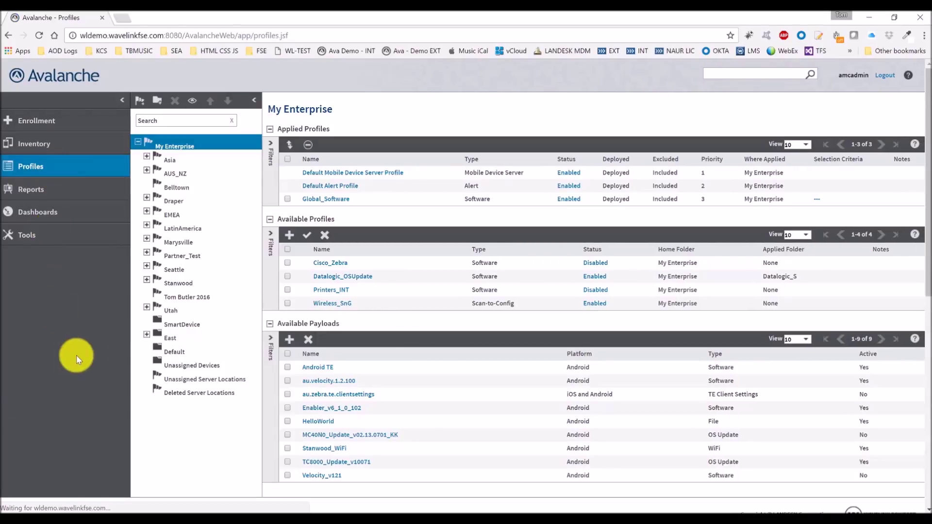
left_click(146, 267)
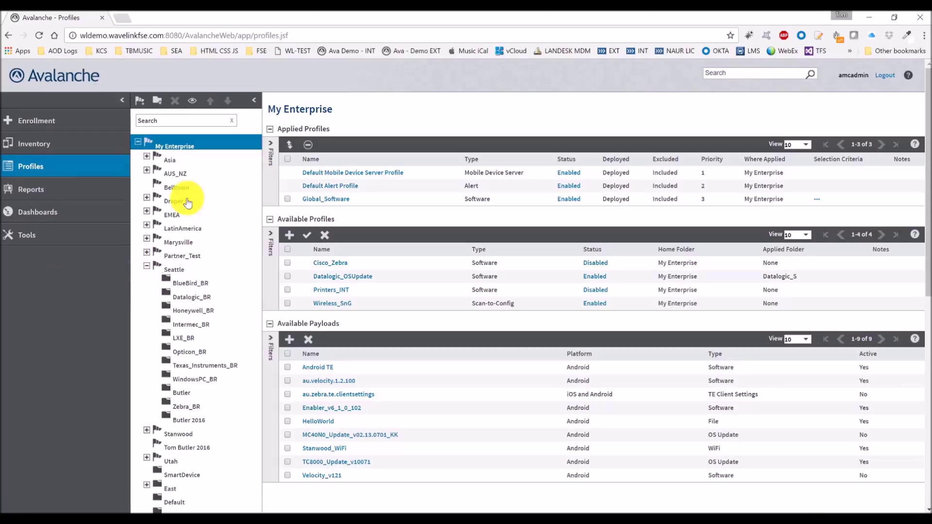
left_click(183, 391)
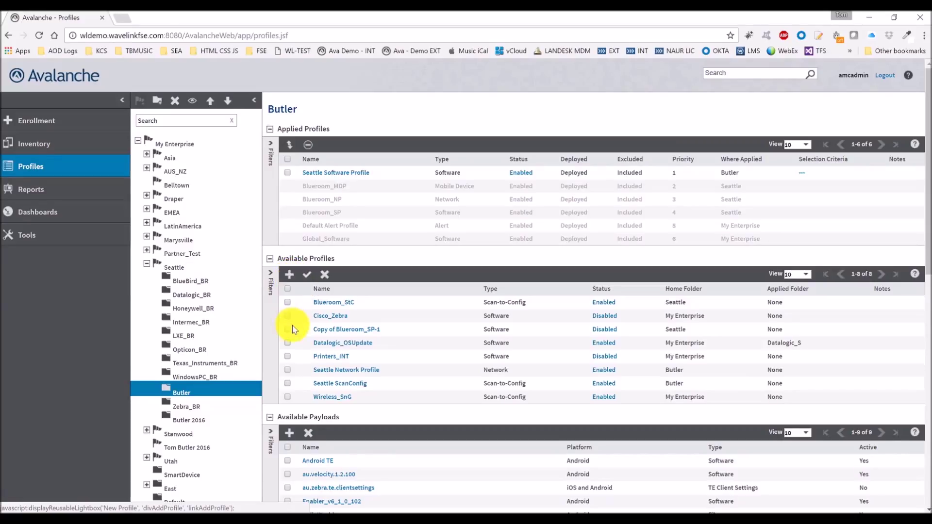
left_click(290, 275)
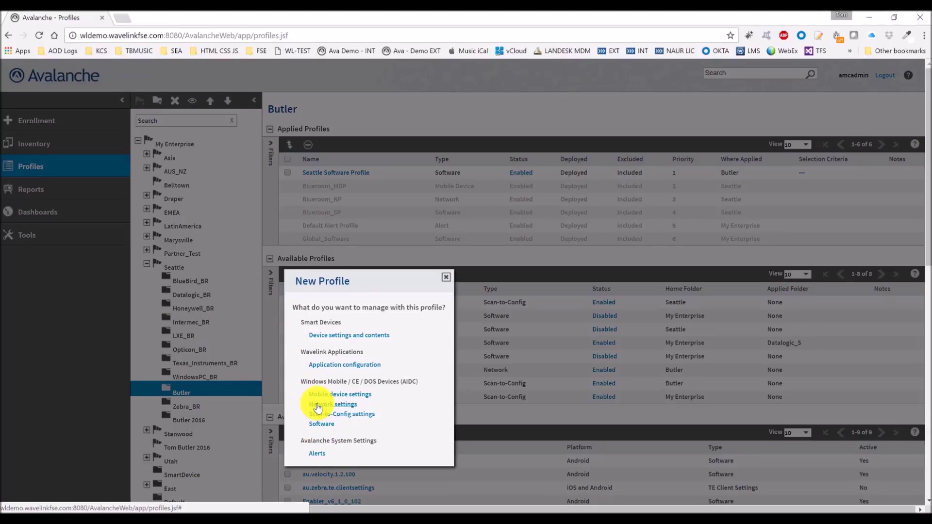
left_click(319, 407)
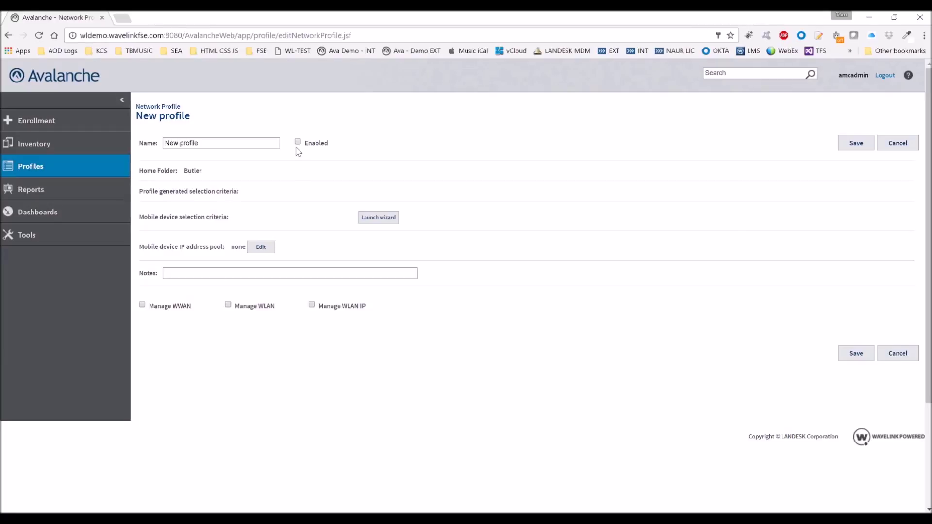
Step: Rename the new profile to 'Seattle NP'
left_click_drag(276, 143, 141, 152)
key("BackSpace")
type("Seattle NP")
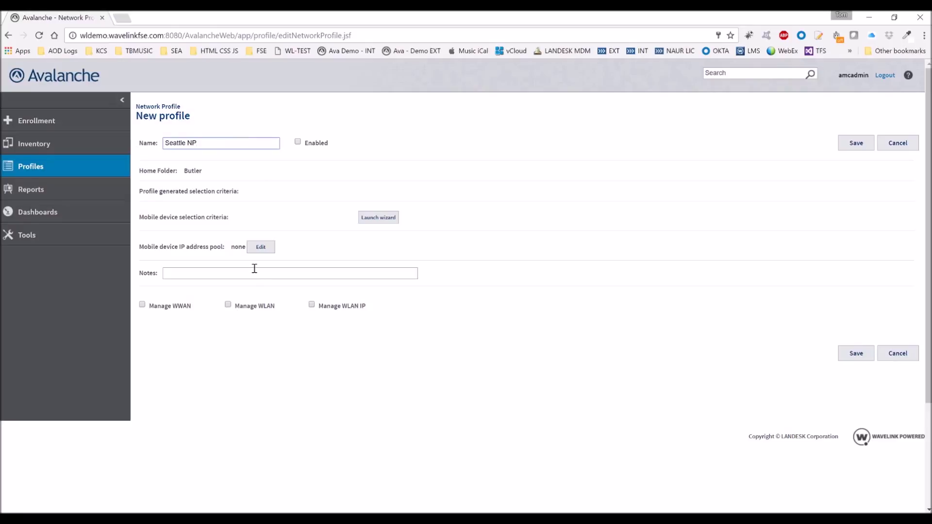
Step: Set the selection criteria to ModelName = WT41N0, confirm the matching device, and enable Manage WLAN
left_click(383, 218)
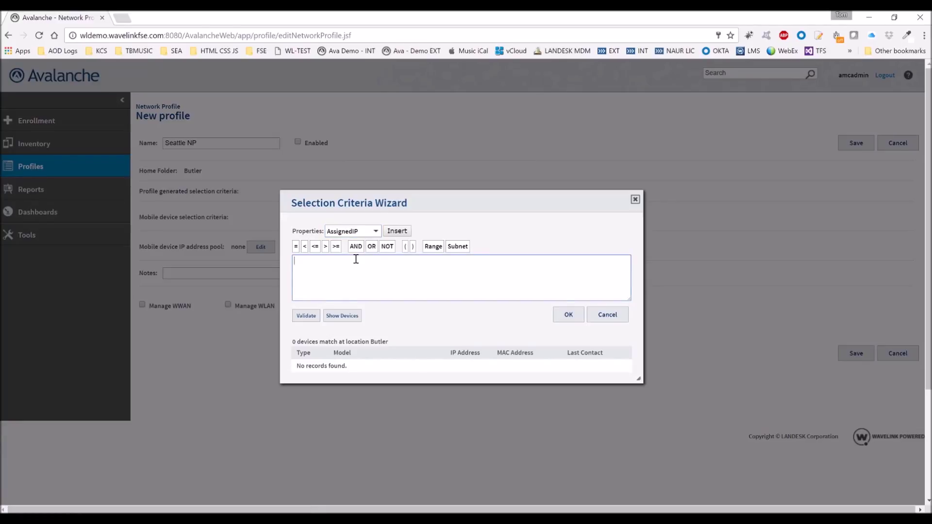
type("ModelName -= WT41N0")
left_click(342, 316)
left_click_drag(294, 369, 626, 370)
left_click(628, 371)
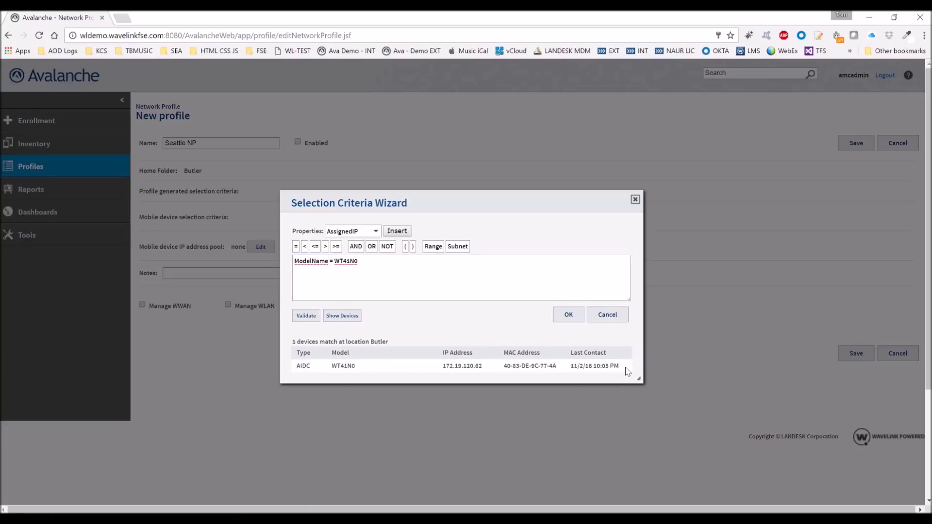
left_click(567, 315)
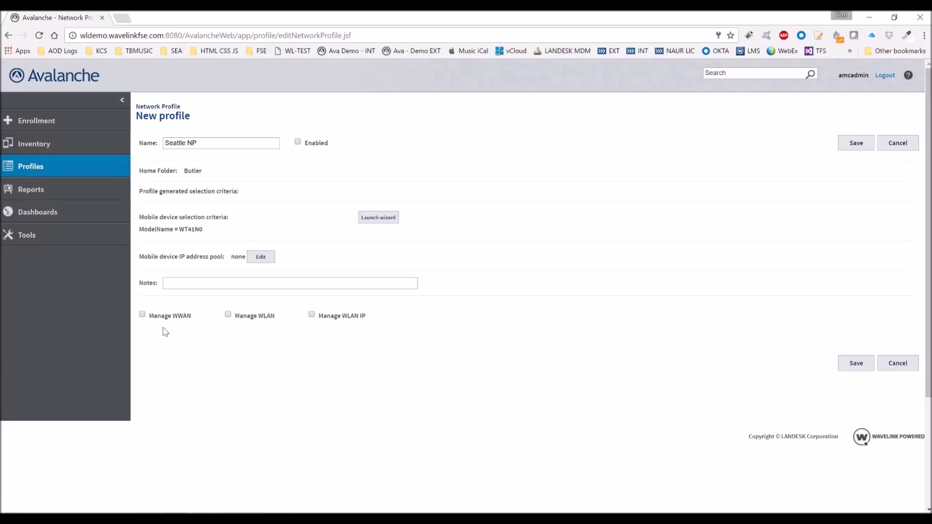
left_click(229, 314)
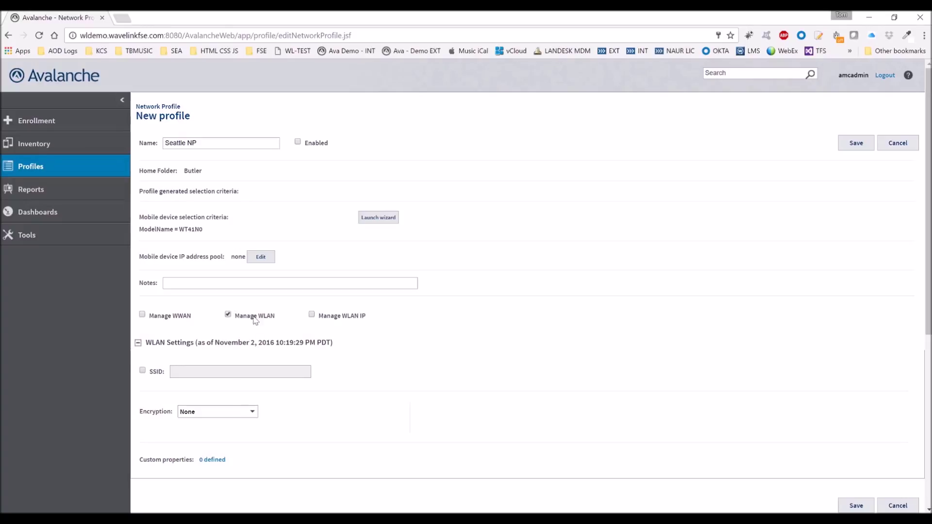
Step: Enable the SSID setting and choose WPA2 (AES) encryption
left_click(142, 372)
left_click(211, 370)
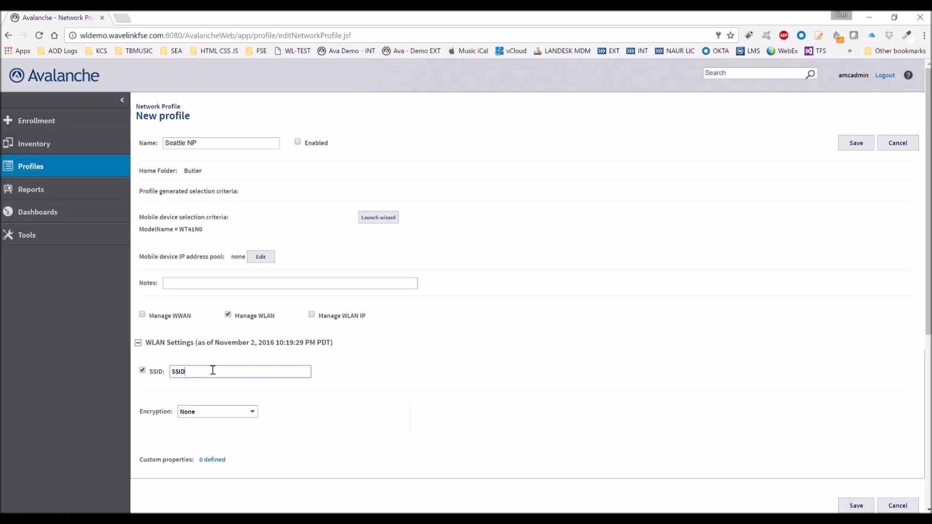
left_click(247, 416)
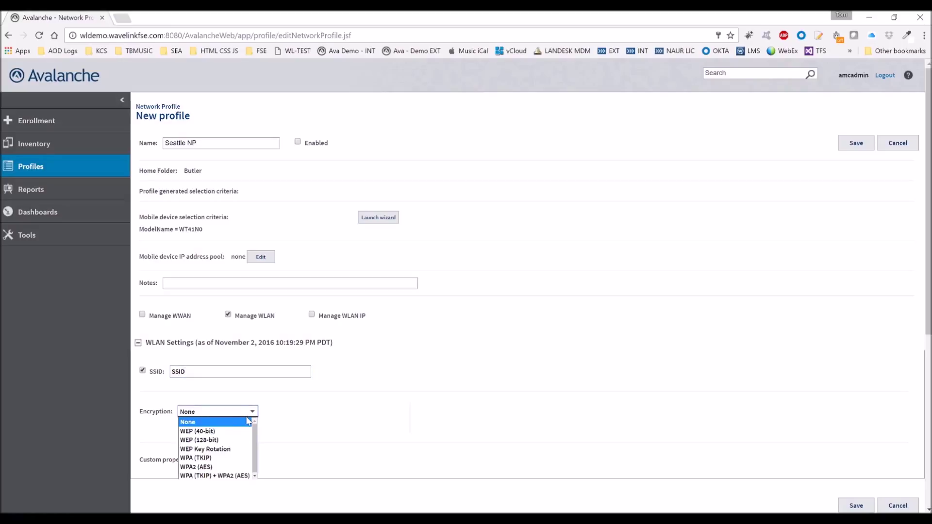
left_click(241, 467)
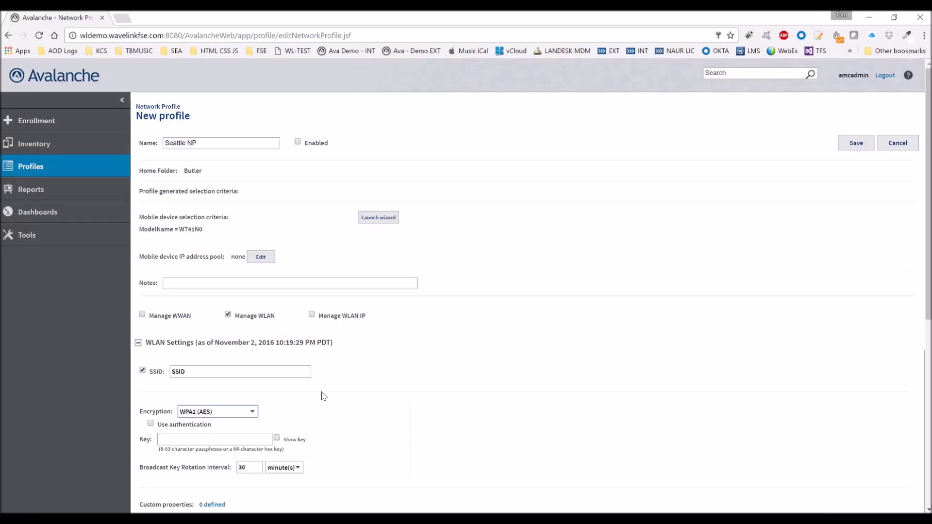
scroll(339, 381, "down", 3)
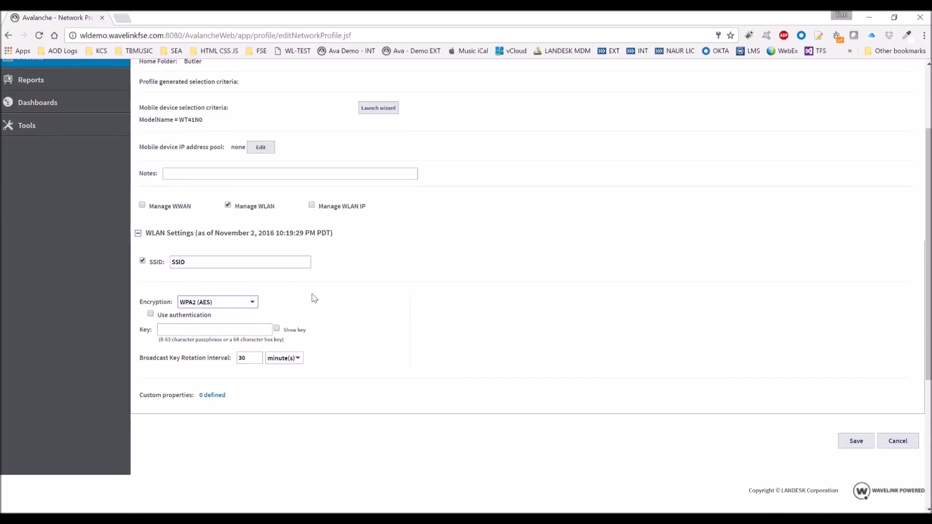
Step: Enter the encryption key with Show key on, and enable Manage WLAN IP
left_click(276, 329)
left_click(246, 329)
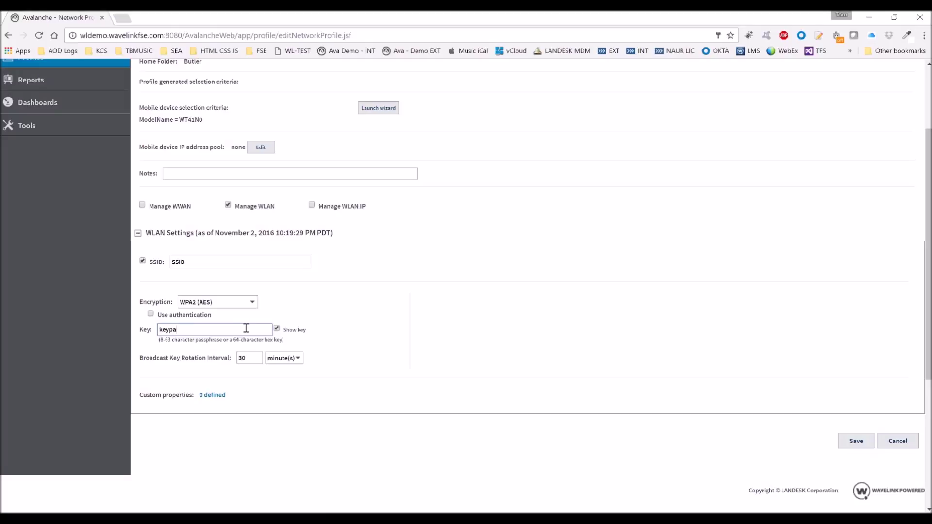
type("keypasswordH")
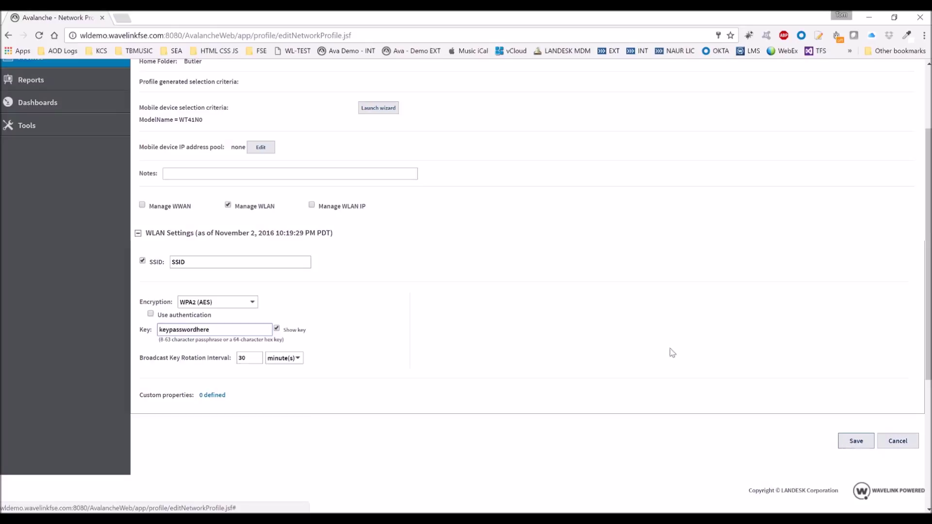
left_click(312, 206)
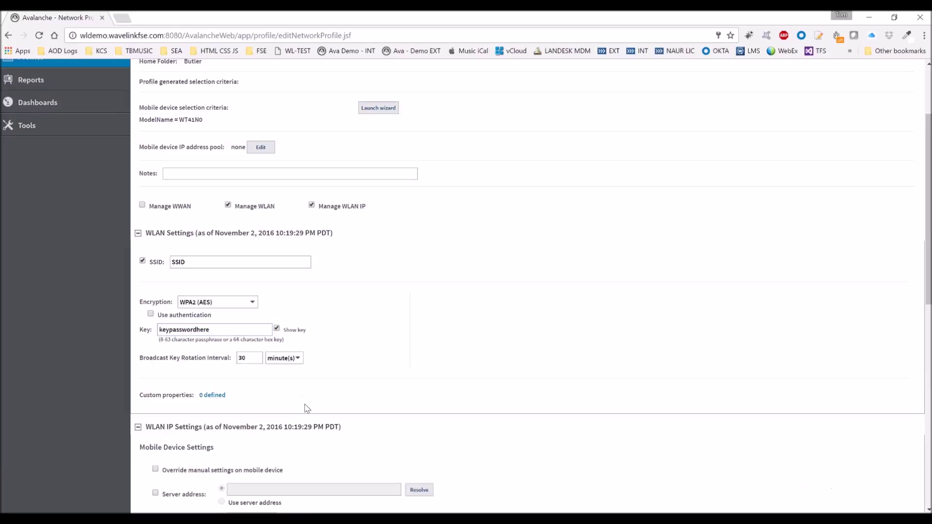
Step: Set server address 10.10.1.15, overriding manual settings on the mobile device
scroll(243, 270, "down", 1)
scroll(243, 269, "down", 2)
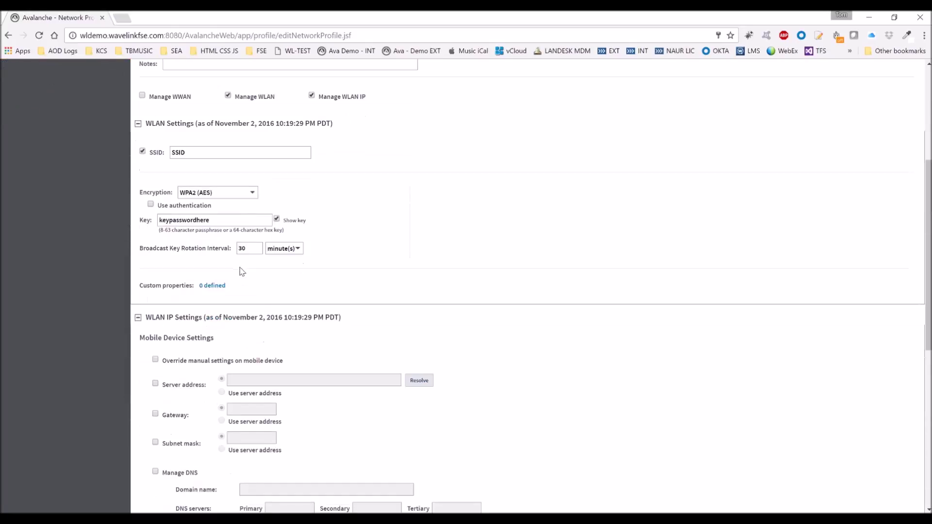
left_click(156, 384)
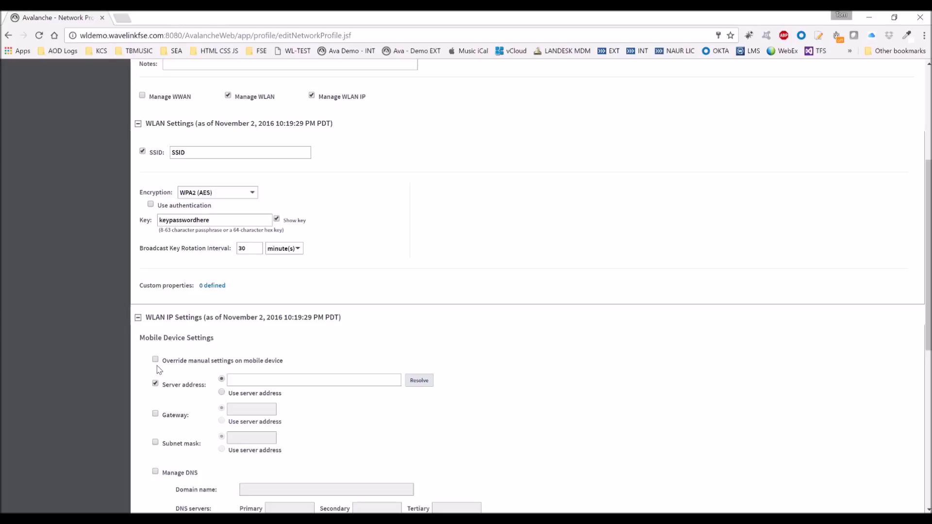
left_click(257, 384)
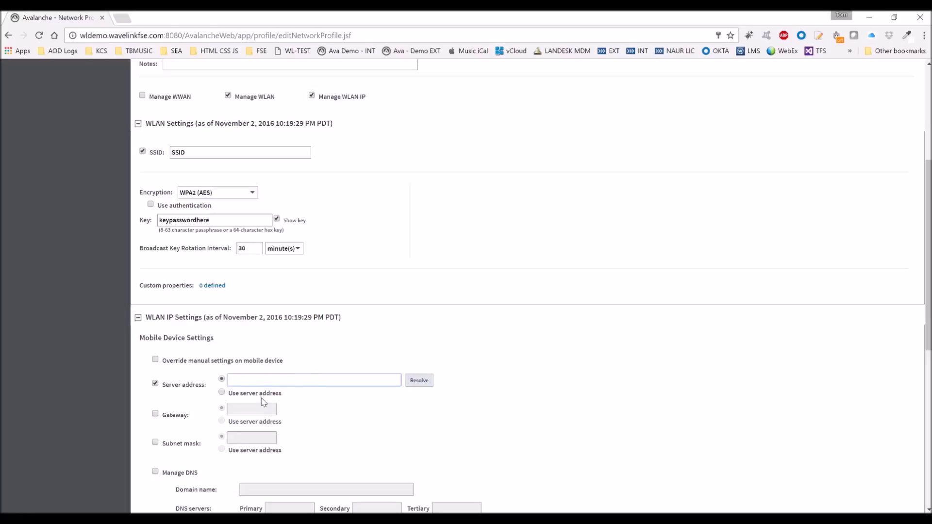
left_click(156, 360)
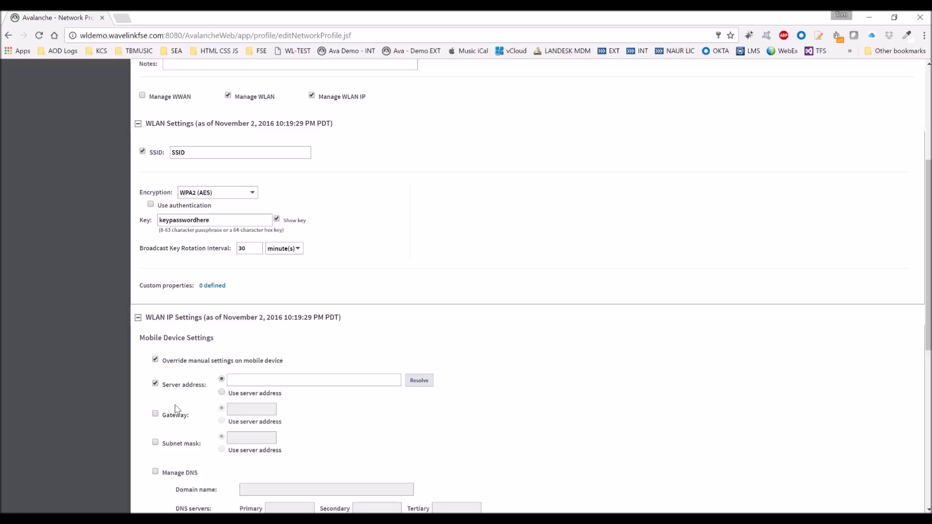
left_click(251, 383)
type("10.10.1.15")
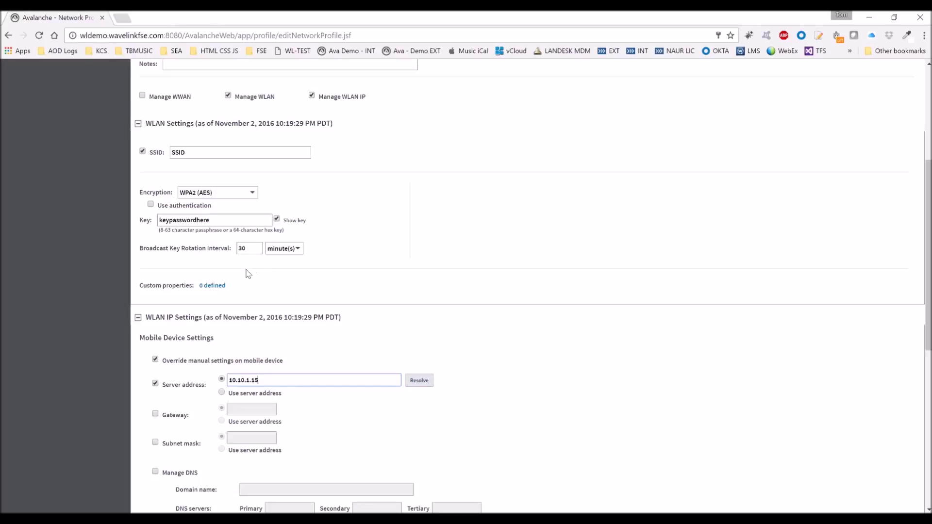
Step: Save the Seattle NP network profile
scroll(435, 272, "down", 7)
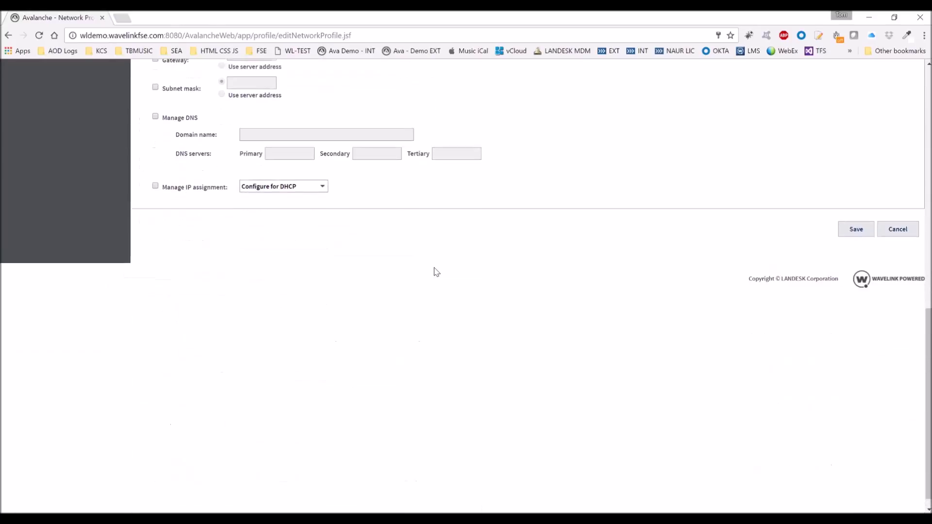
scroll(435, 272, "up", 6)
scroll(768, 461, "down", 5)
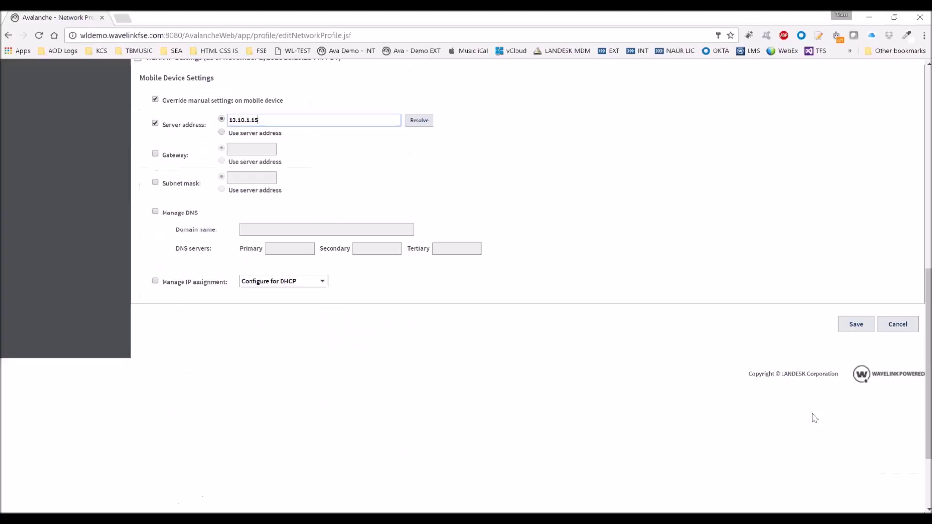
left_click(852, 329)
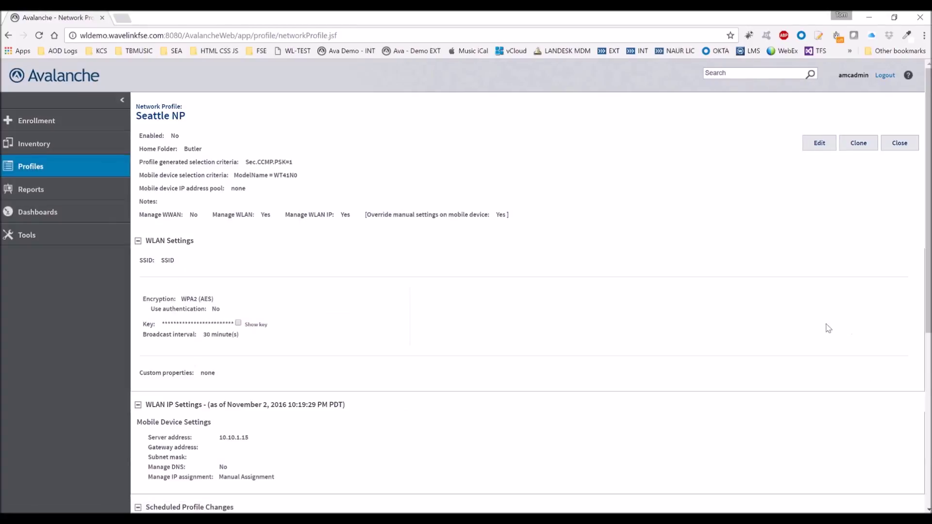
Step: Close Seattle NP and open the Seattle ScanConfig profile from Butler's list
left_click(904, 149)
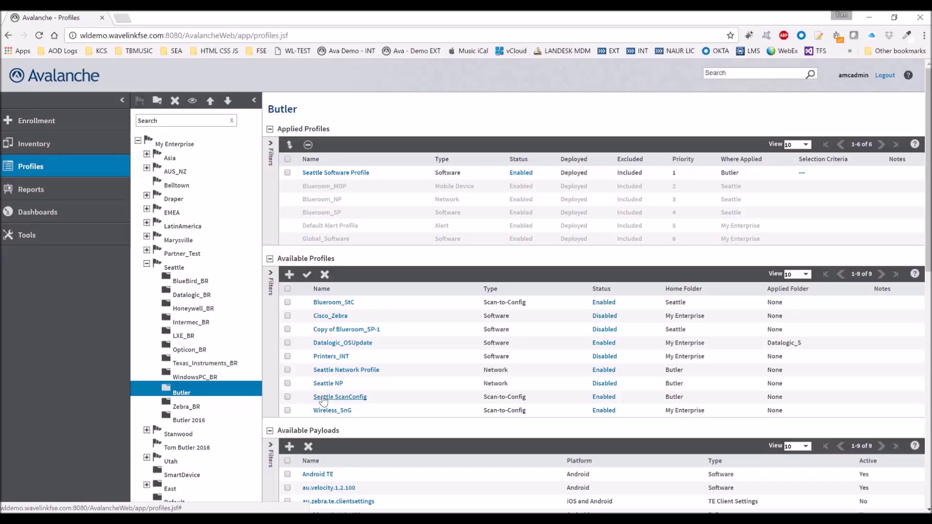
left_click(324, 402)
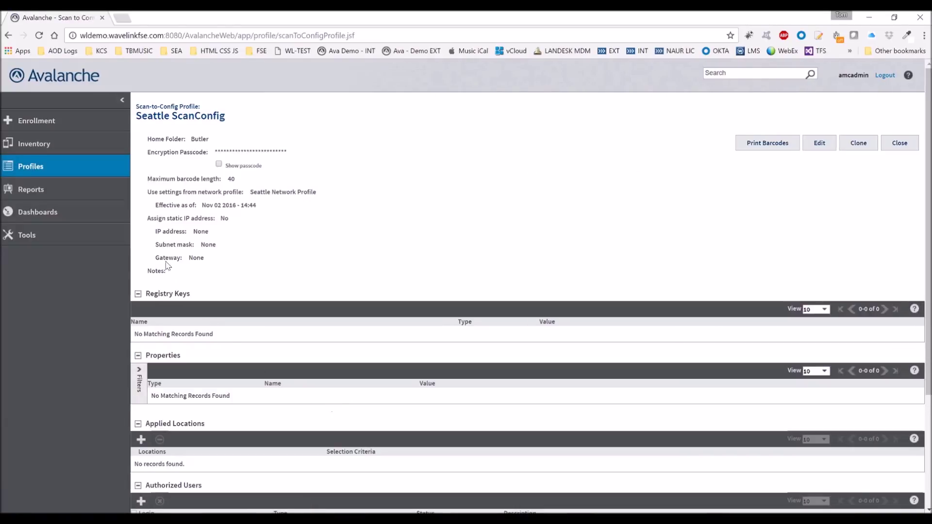
Step: Link Seattle ScanConfig to the Seattle NP network profile, save, and close the barcode PDF
left_click(819, 152)
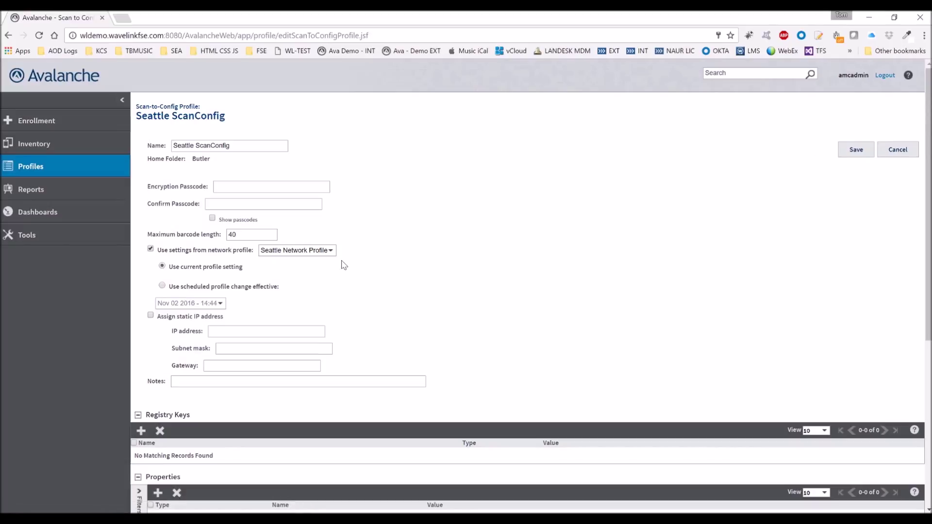
left_click(330, 252)
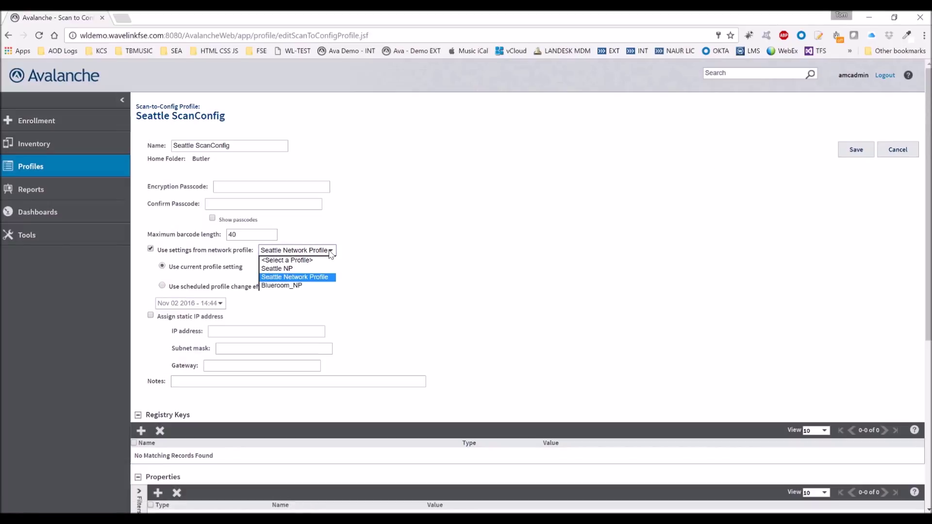
left_click(292, 269)
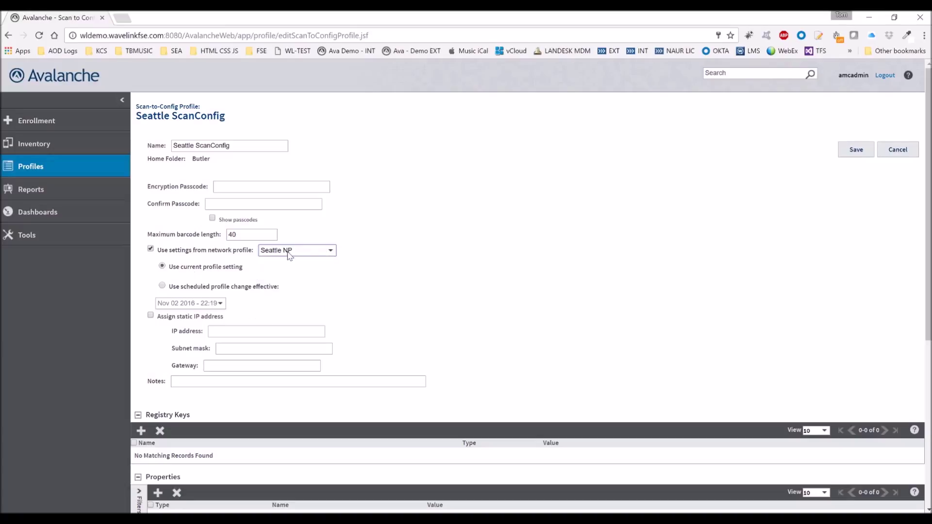
left_click(854, 157)
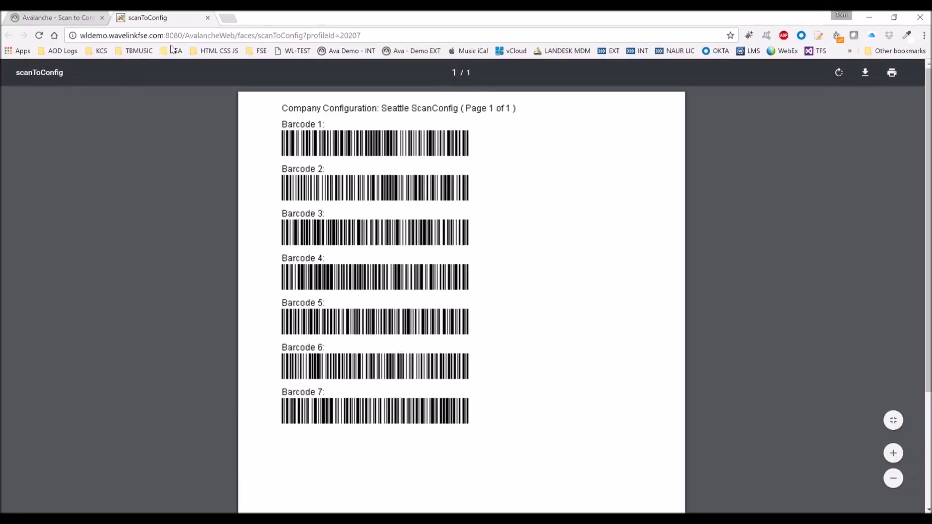
left_click(208, 17)
Step: Open the Motorola_WT41N0 device's details from the Inventory
left_click(40, 154)
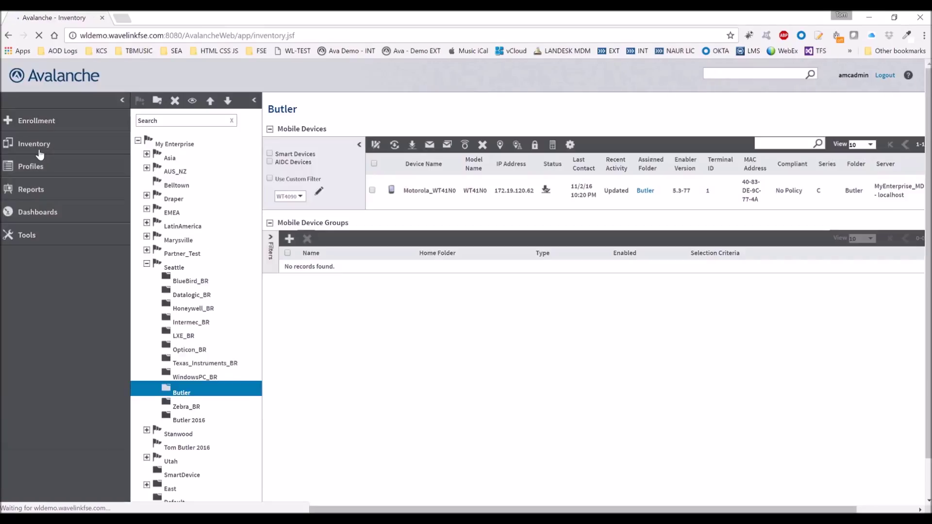
left_click(447, 199)
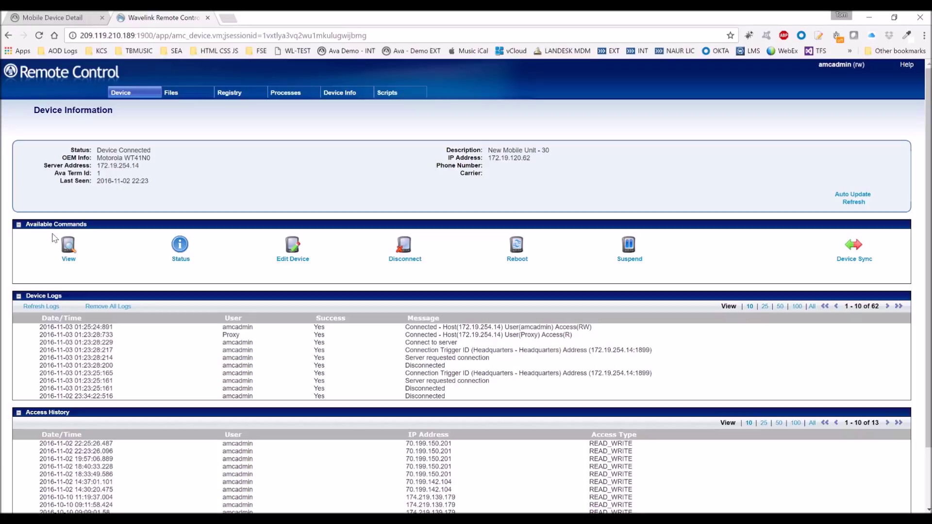
Step: Run File > Scan Config on the WT41N0 with the Bluetooth scanner, then close the viewer
left_click(66, 248)
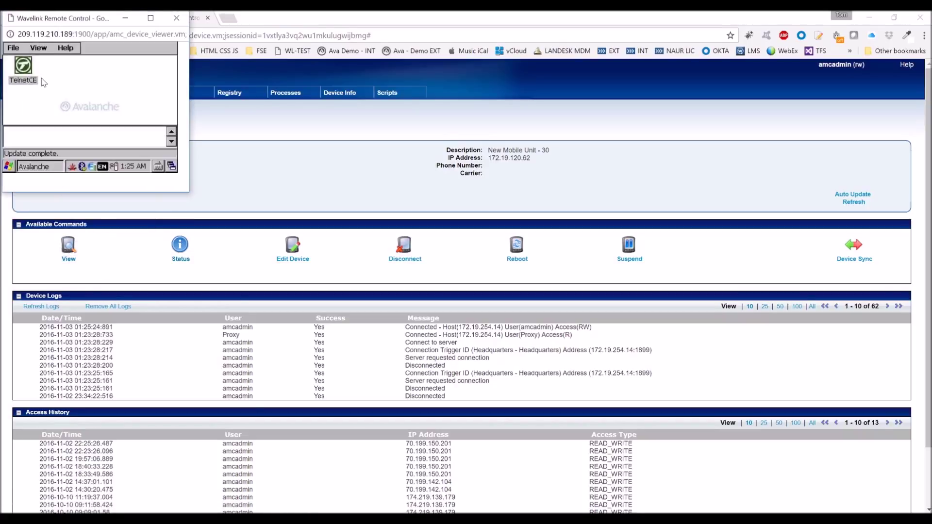
left_click(14, 48)
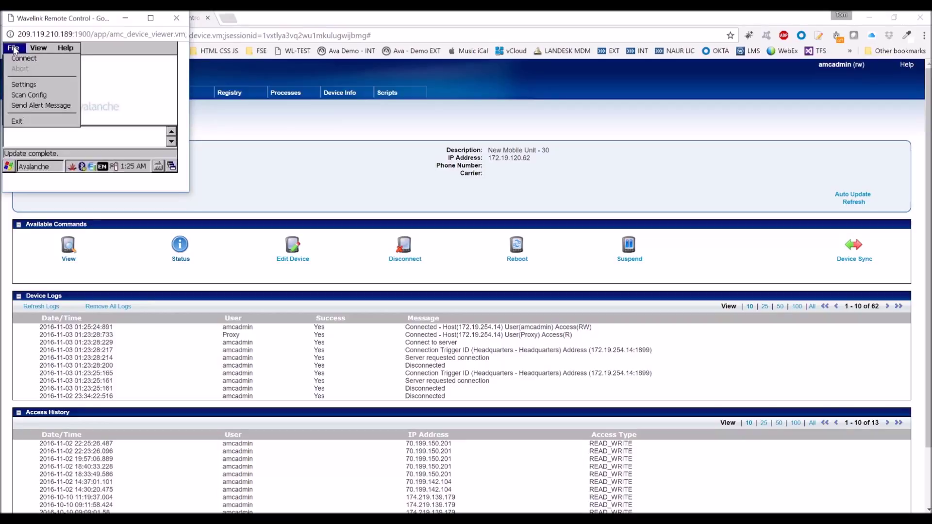
left_click(23, 94)
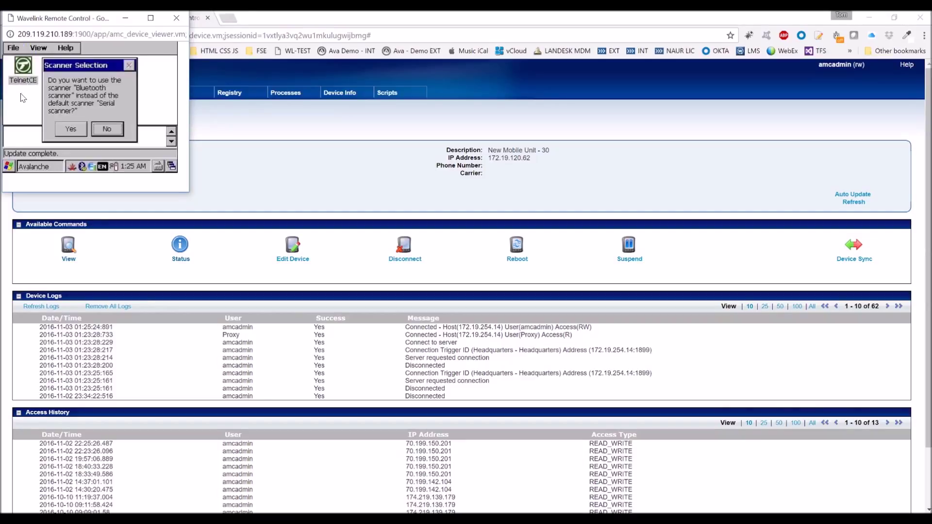
left_click(67, 130)
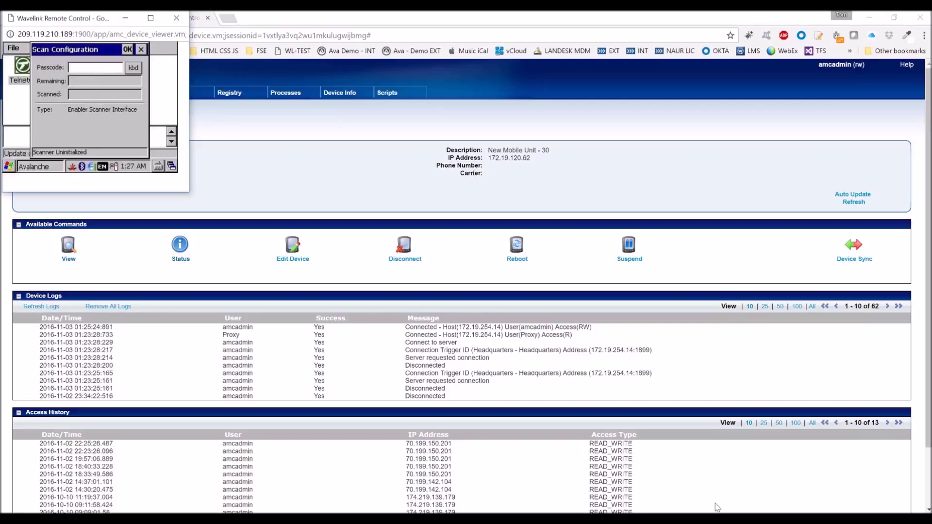
left_click(313, 194)
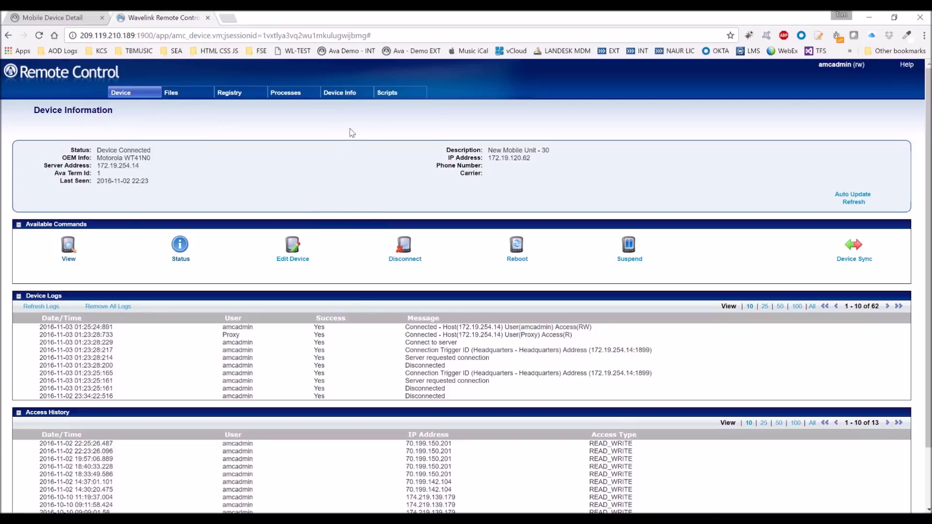
Step: Close the Remote Control session and open Create a New Report under Reports
left_click(208, 18)
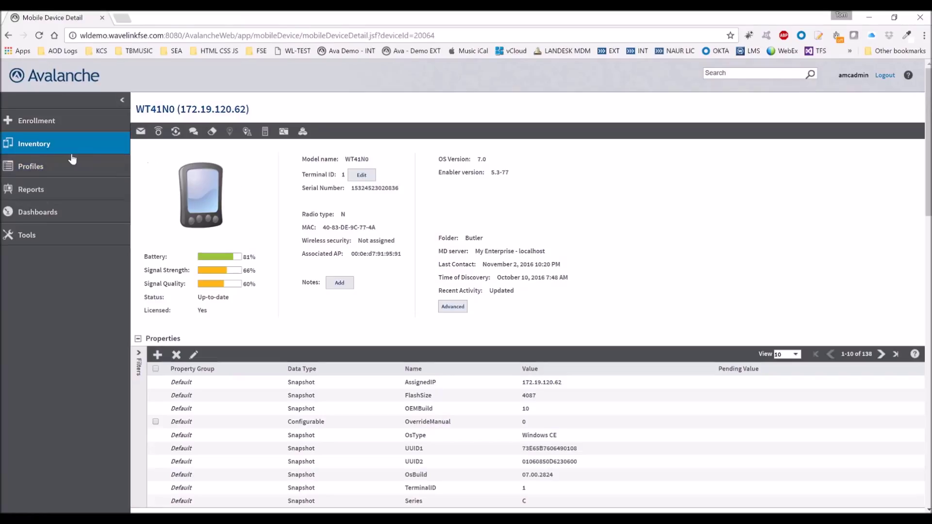
left_click(49, 192)
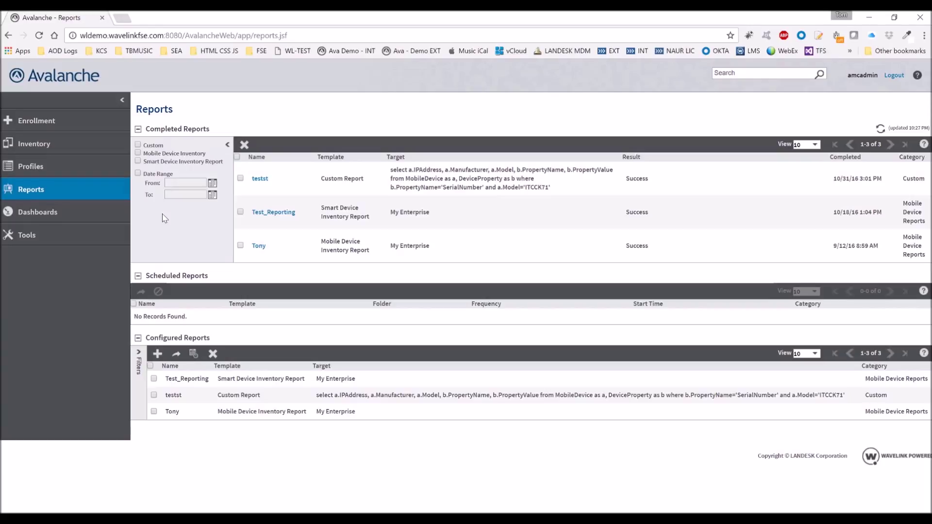
left_click(158, 353)
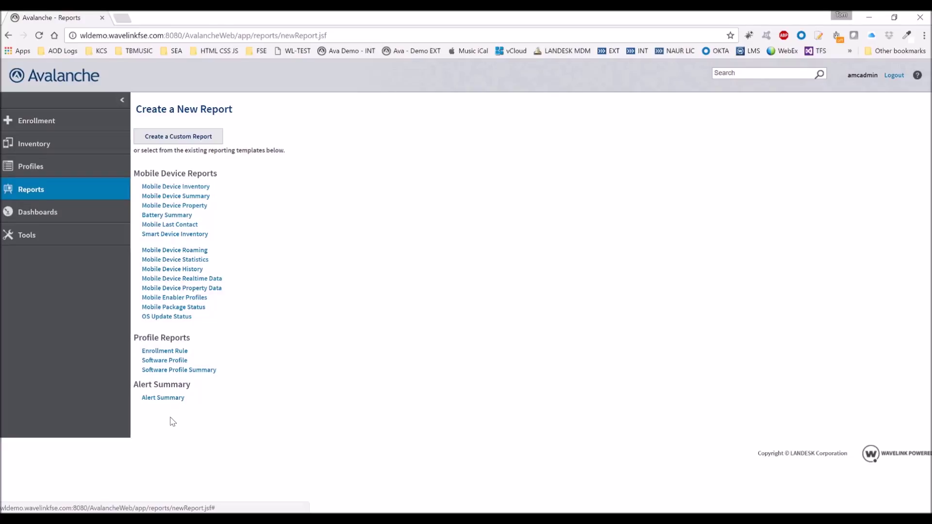
left_click(78, 243)
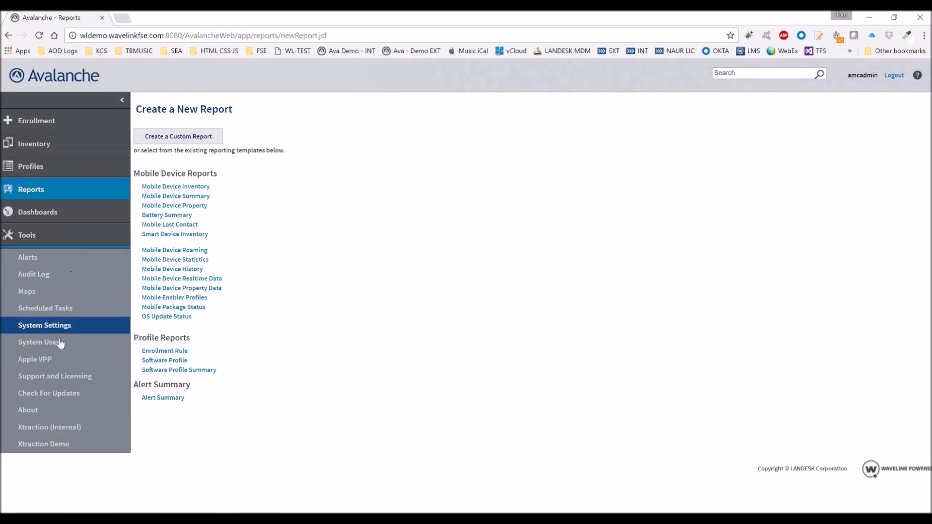
Step: View the 26 admin accounts under Tools > System Users, then log out
left_click(59, 342)
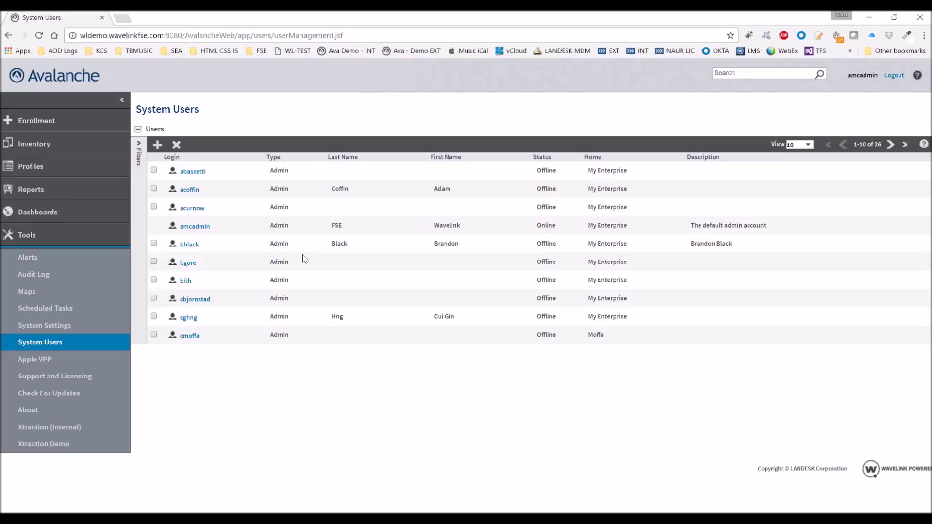
left_click(47, 237)
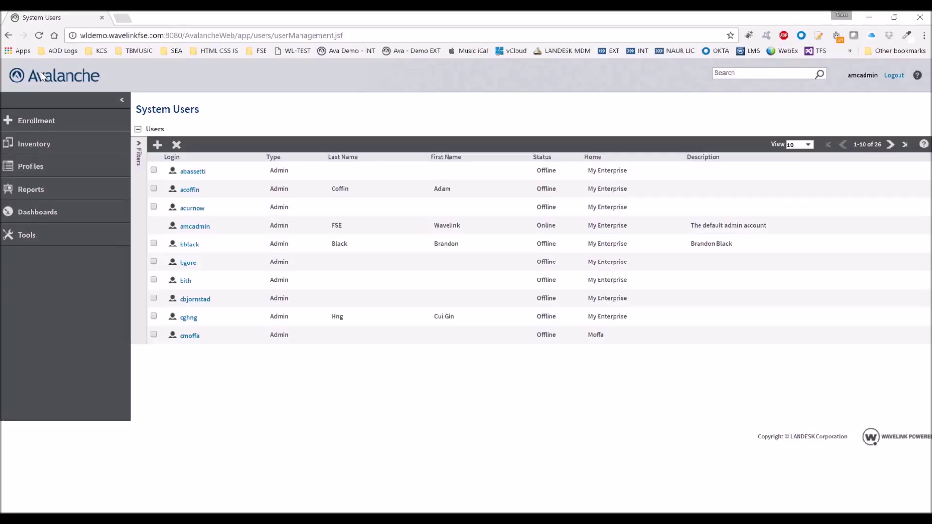
left_click(894, 75)
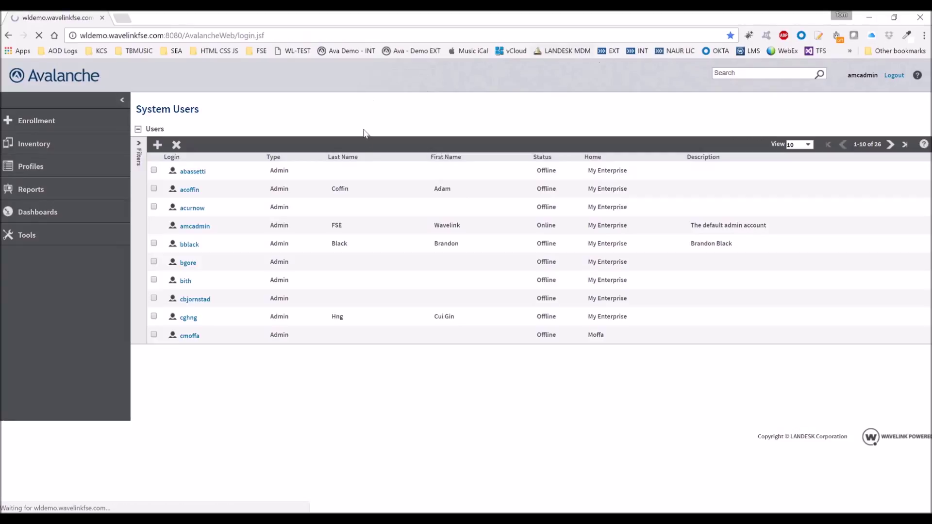